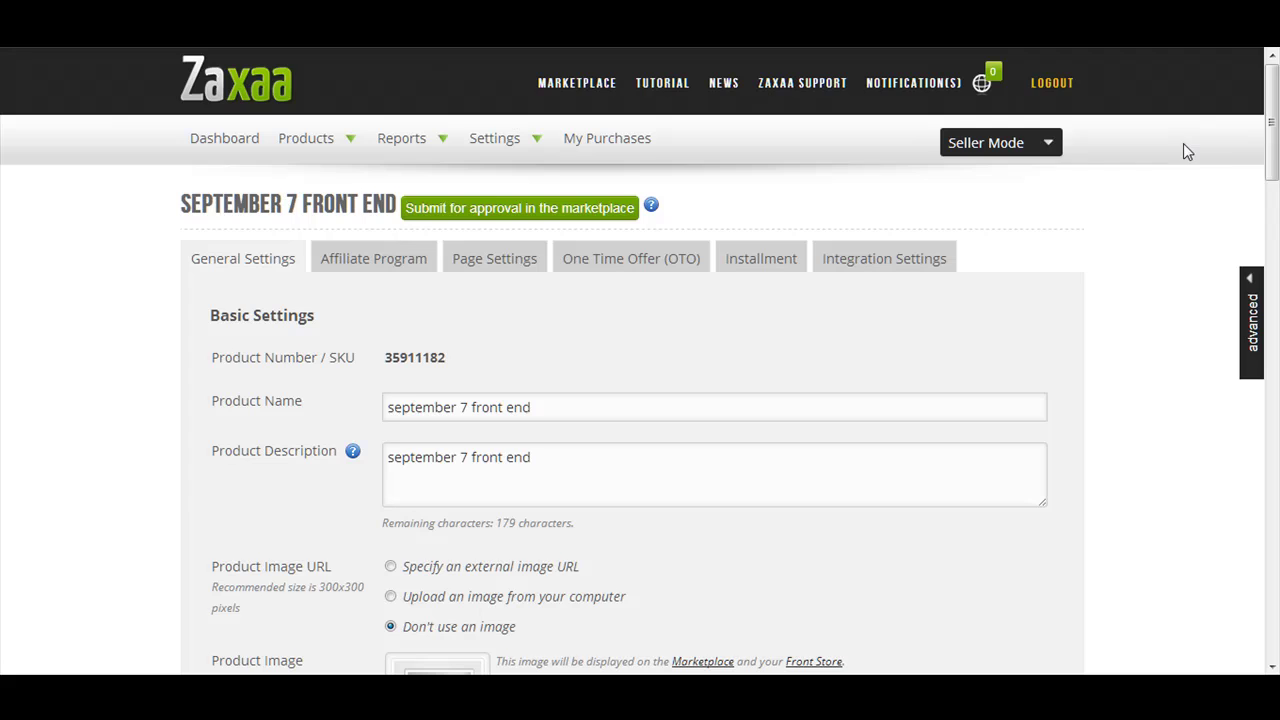
In More Settings, switch Conversion Scripts to No and highlight its label.
{"action": "left_click_drag", "start_coordinate": [1273, 140], "coordinate": [1273, 630]}
{"action": "scroll", "coordinate": [730, 443], "scroll_direction": "up", "scroll_amount": 3}
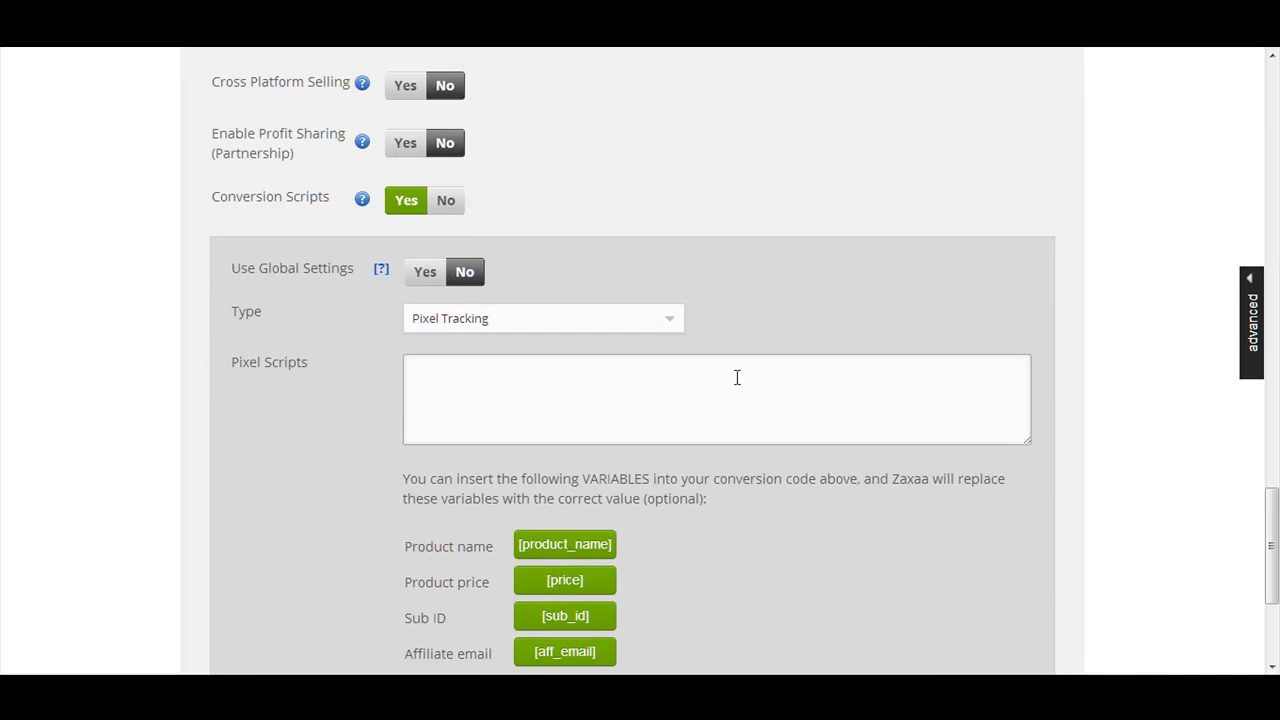
{"action": "left_click", "coordinate": [450, 203]}
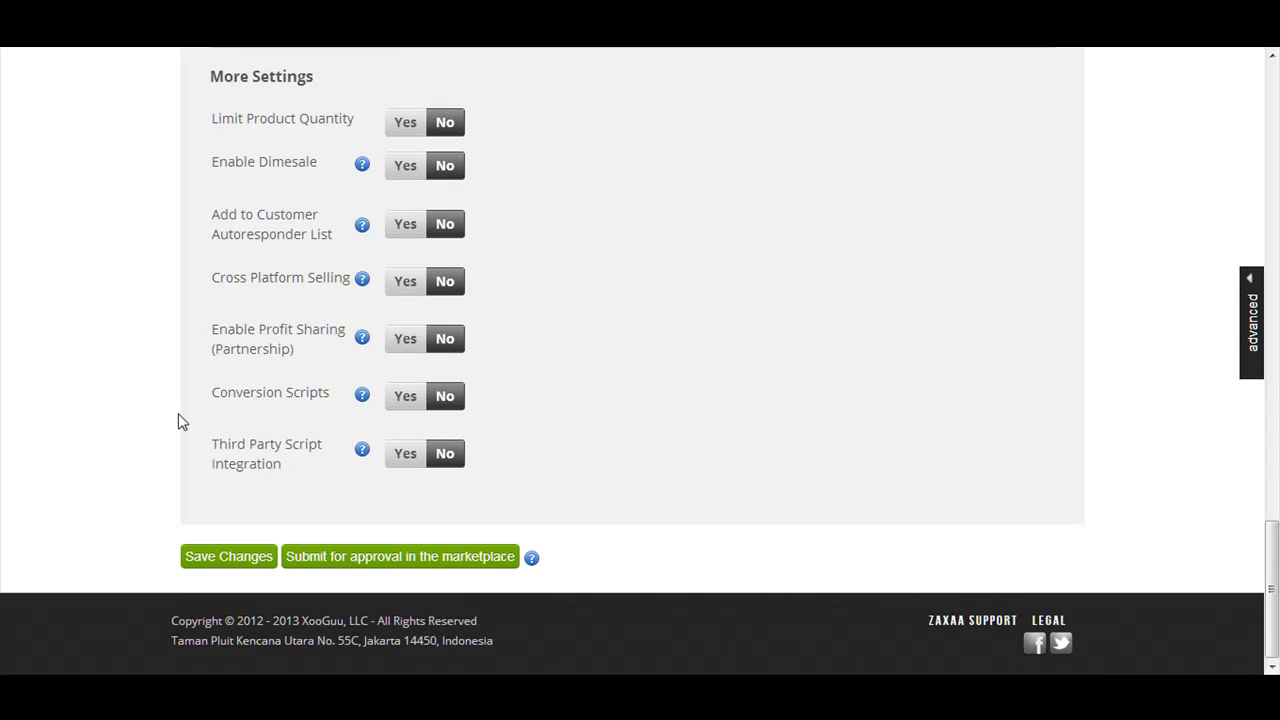
{"action": "left_click_drag", "start_coordinate": [213, 392], "coordinate": [338, 407]}
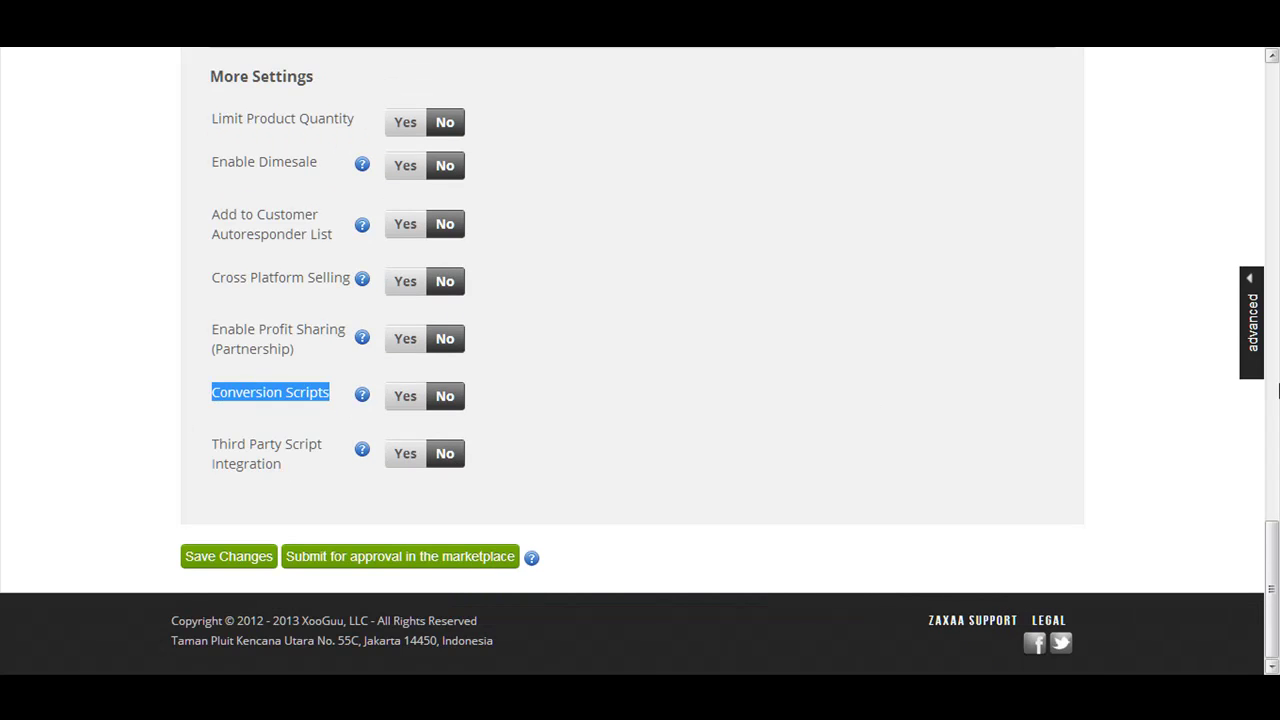
Open the advanced view information panel, then hide it again.
{"action": "left_click", "coordinate": [1248, 366]}
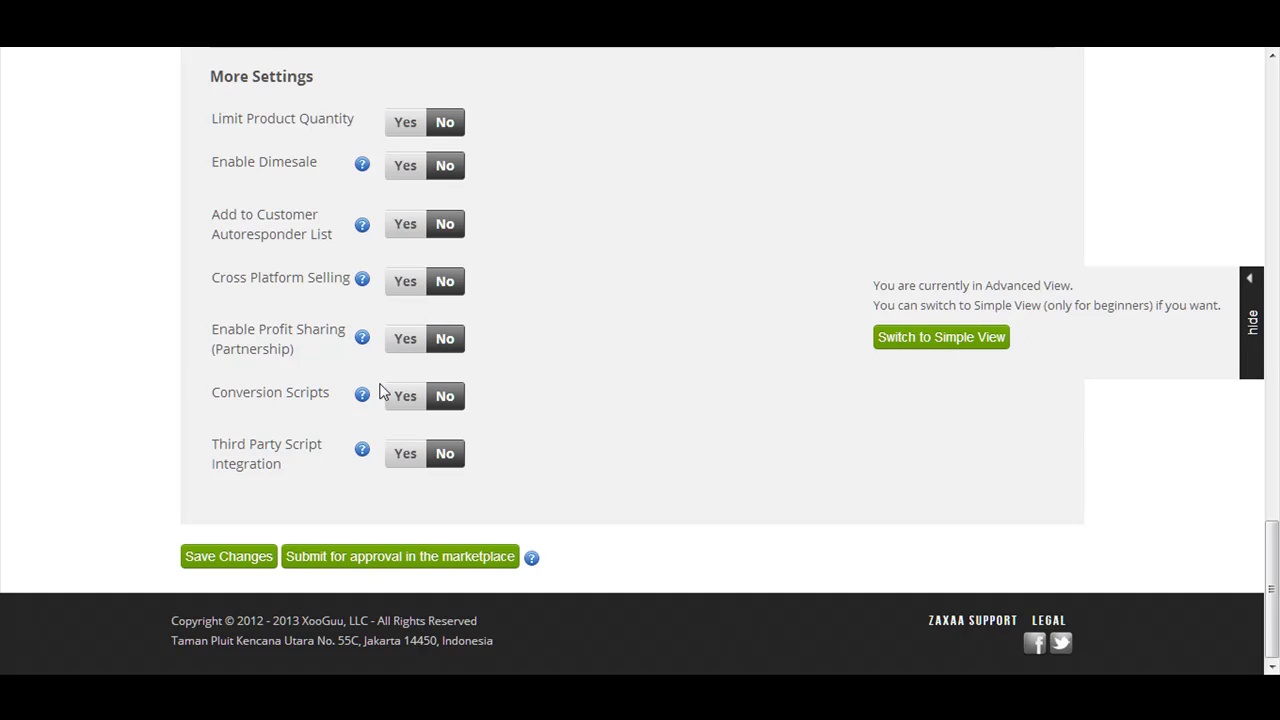
{"action": "left_click", "coordinate": [1254, 356]}
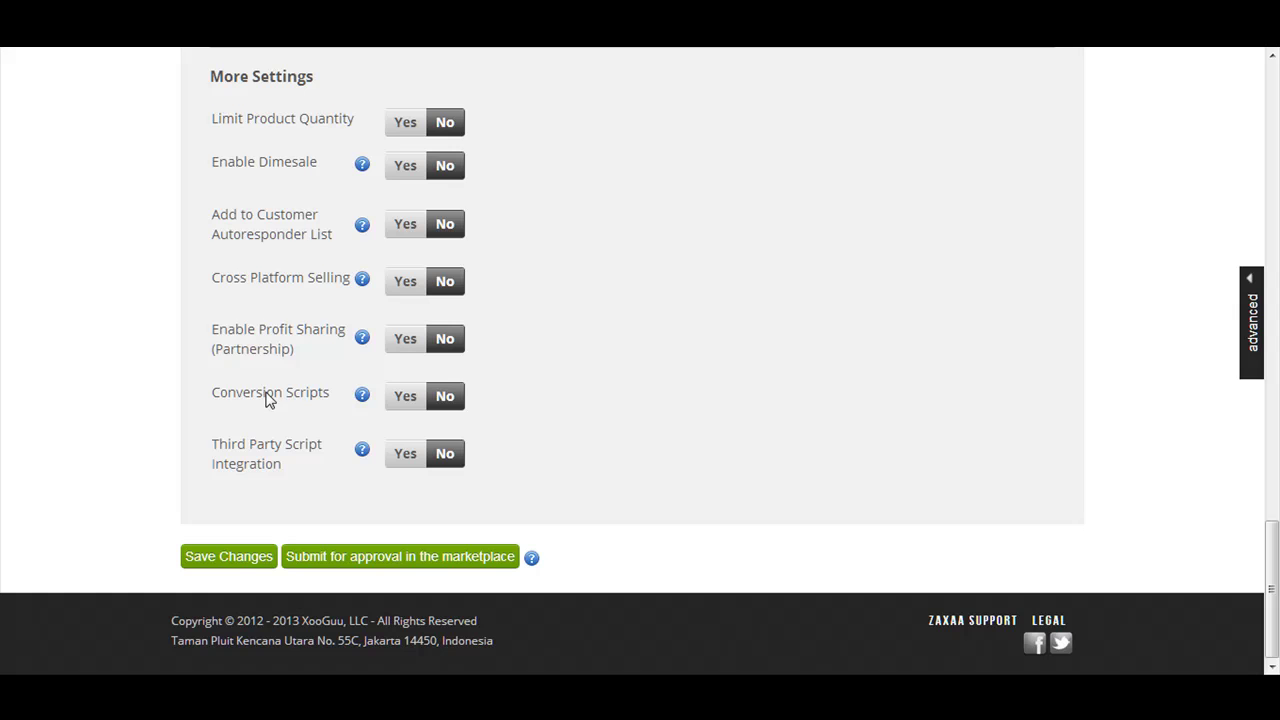
{"action": "mouse_move", "coordinate": [362, 403]}
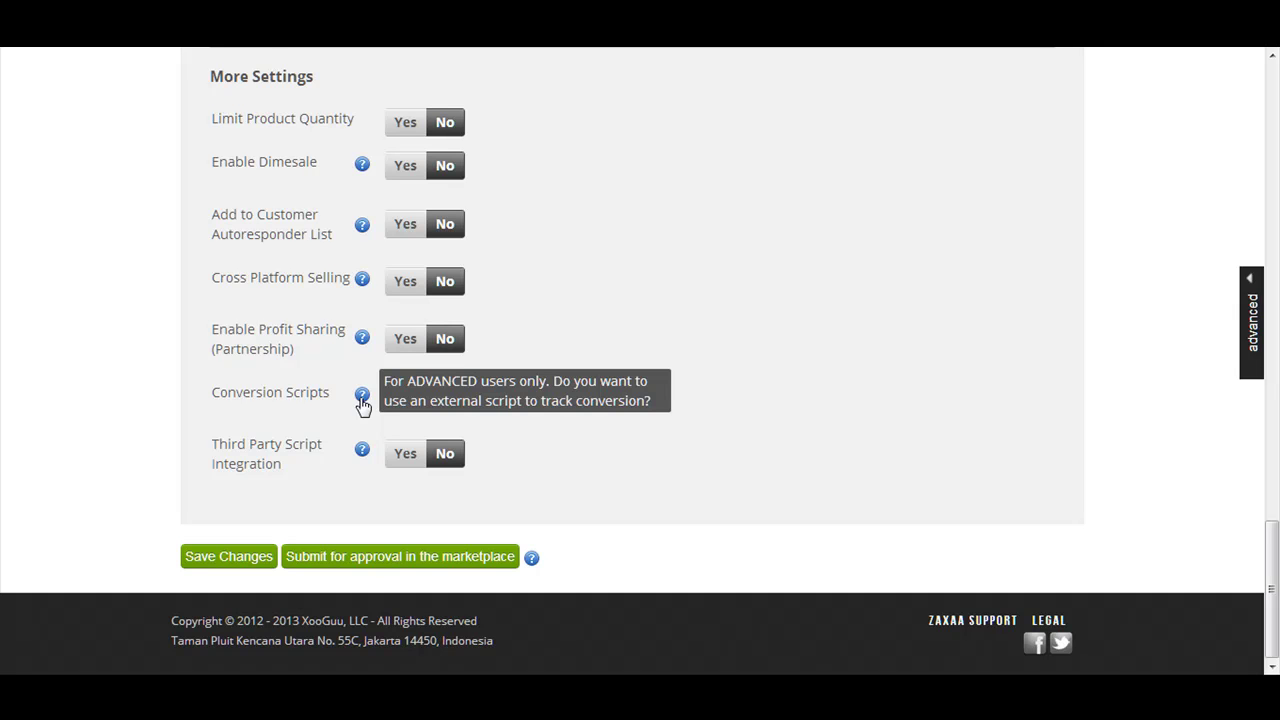
{"action": "left_click", "coordinate": [398, 398]}
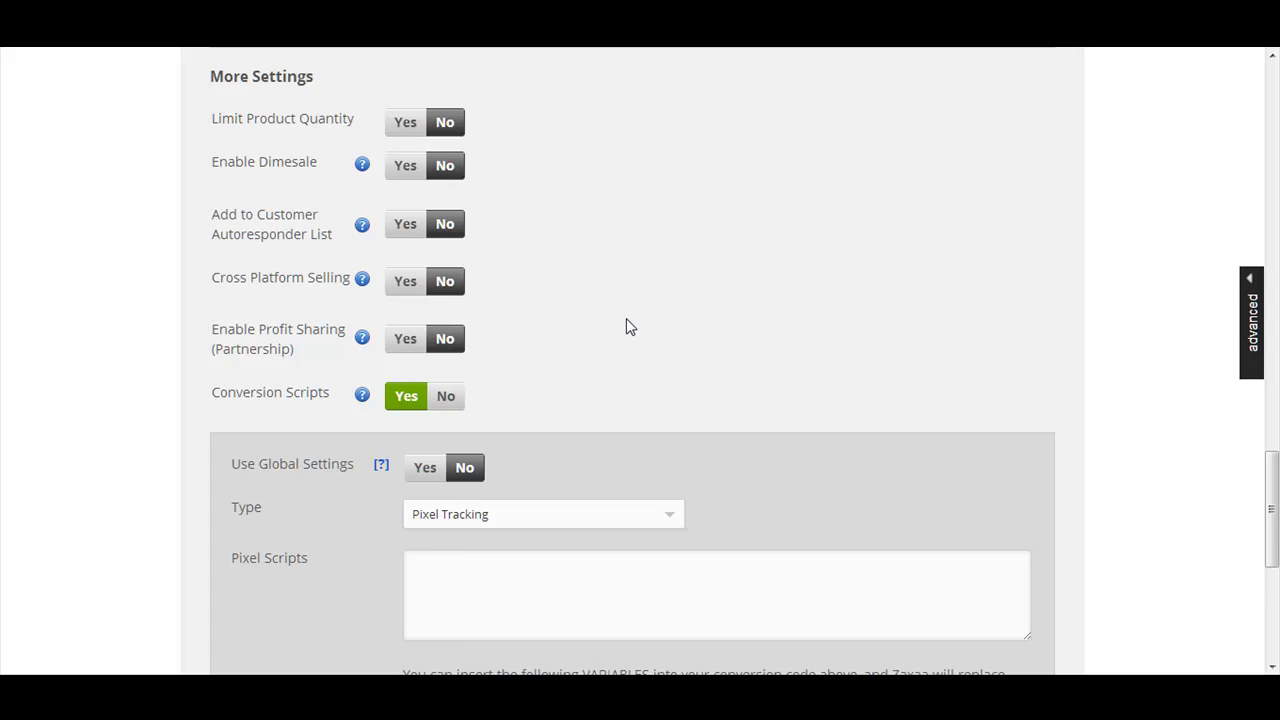
{"action": "scroll", "coordinate": [858, 290], "scroll_direction": "down", "scroll_amount": 2}
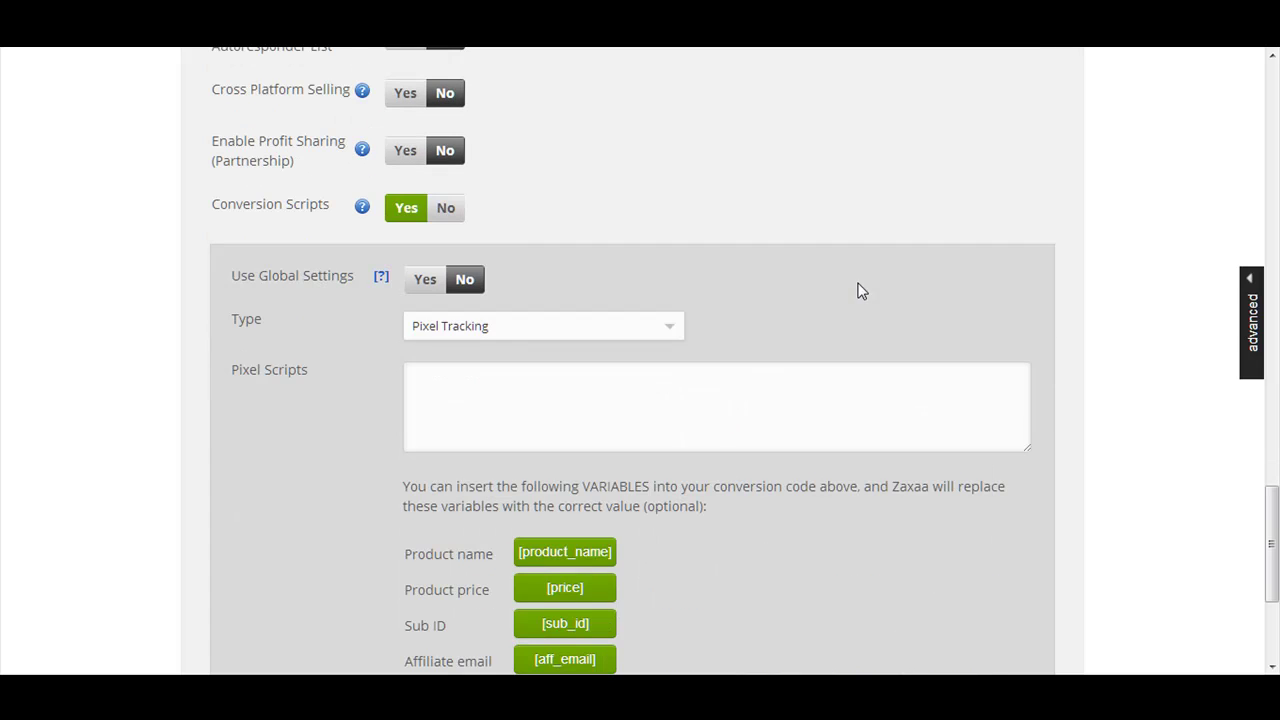
{"action": "left_click", "coordinate": [480, 334]}
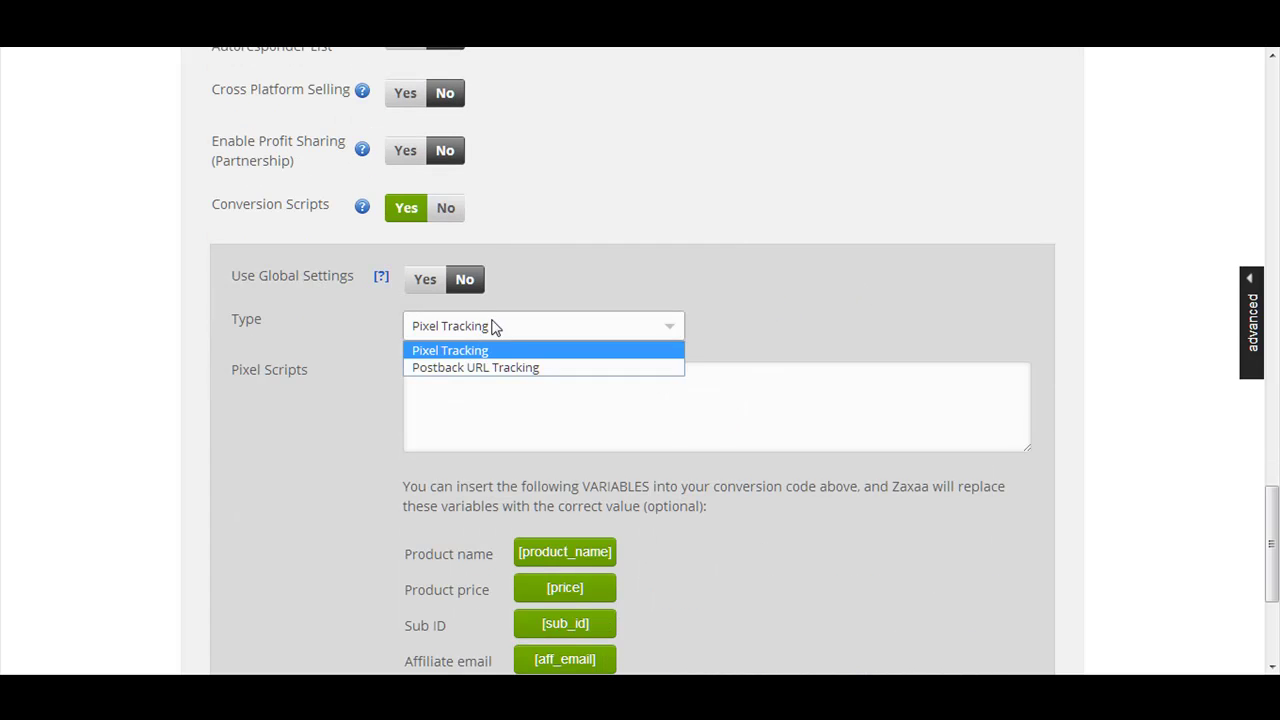
{"action": "left_click", "coordinate": [491, 366]}
{"action": "left_click", "coordinate": [491, 331]}
{"action": "left_click", "coordinate": [490, 351]}
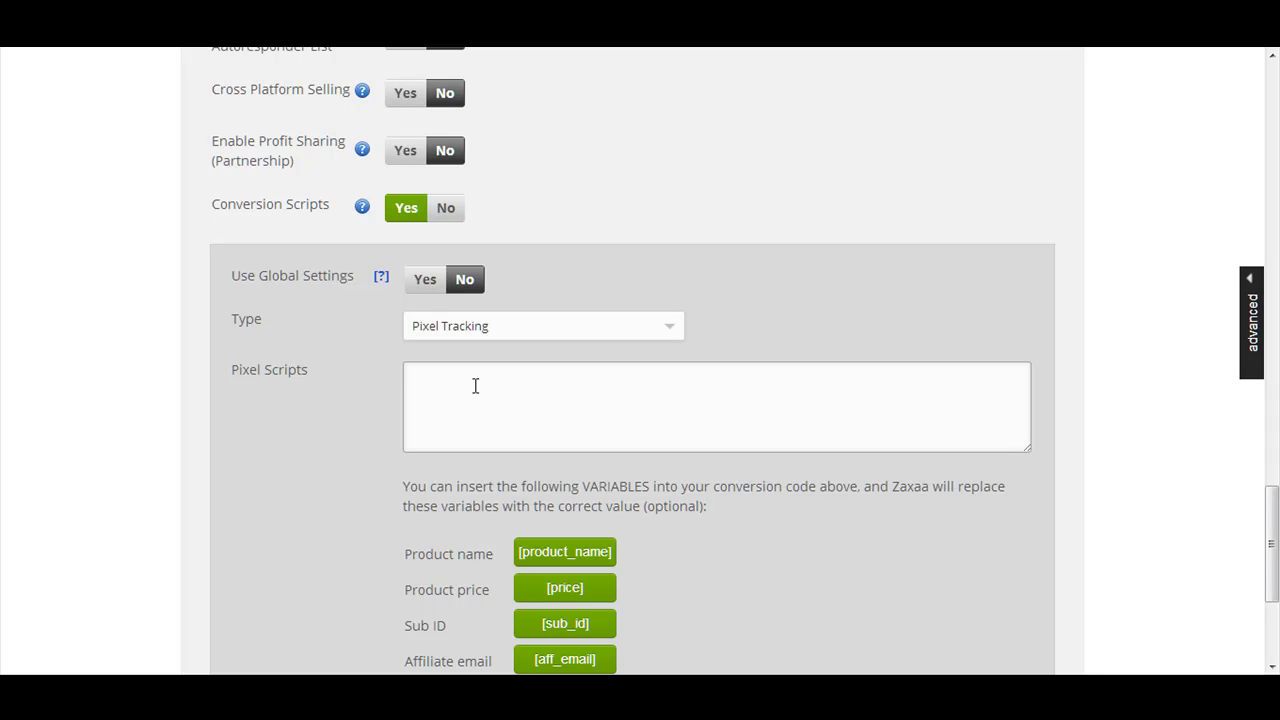
Change the conversion type from Pixel Scripts to Postback URL Tracking and focus the empty Postback URL box.
{"action": "left_click", "coordinate": [475, 386]}
{"action": "left_click", "coordinate": [313, 404]}
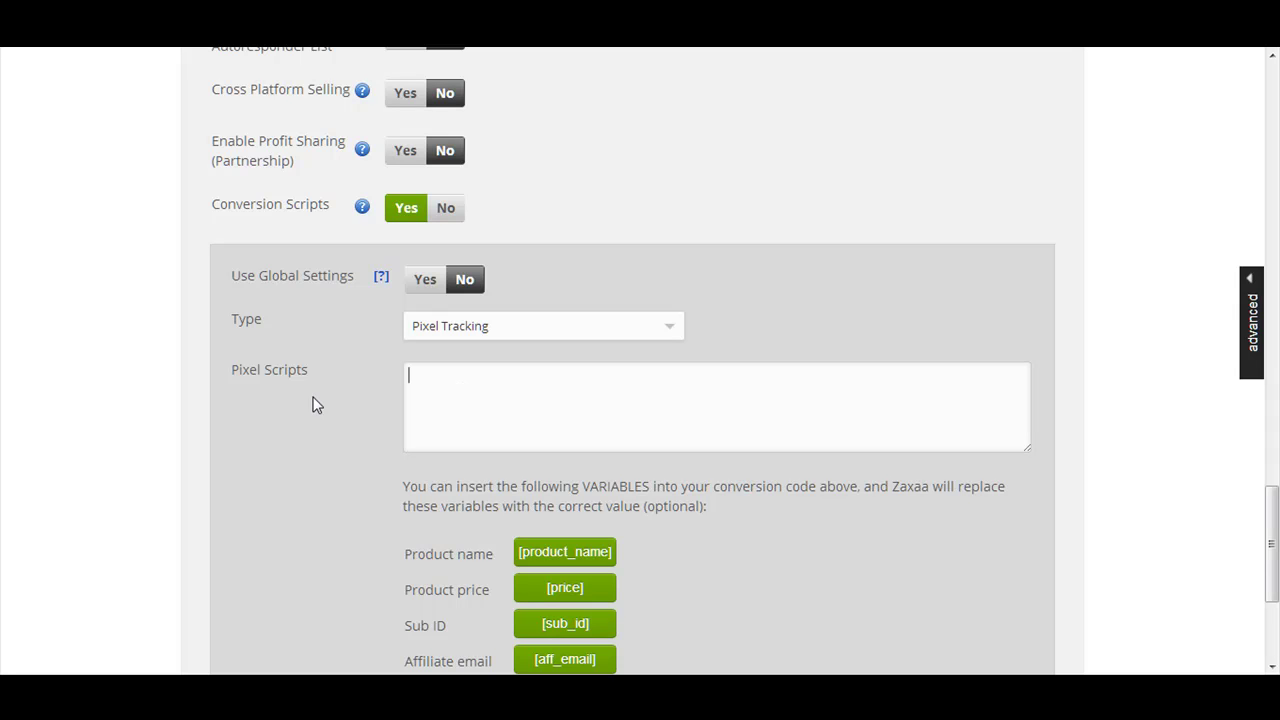
{"action": "left_click", "coordinate": [437, 409]}
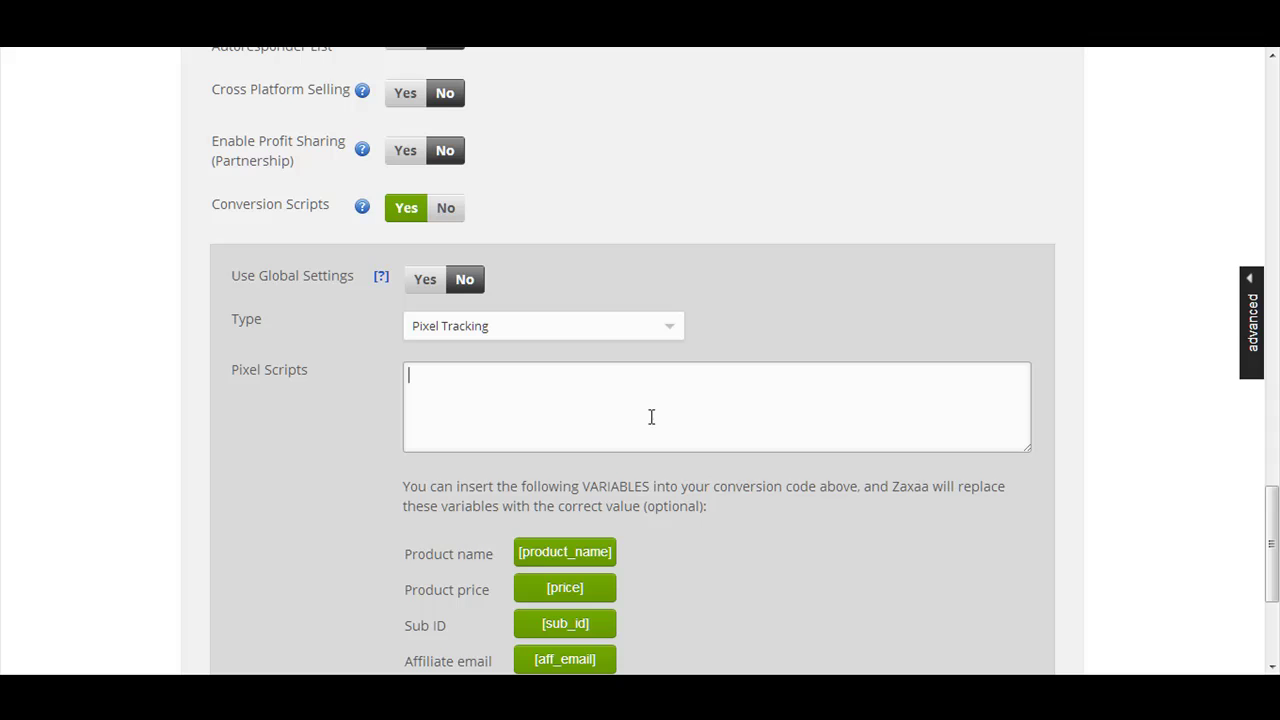
{"action": "left_click", "coordinate": [450, 333]}
{"action": "left_click", "coordinate": [448, 367]}
{"action": "left_click", "coordinate": [497, 377]}
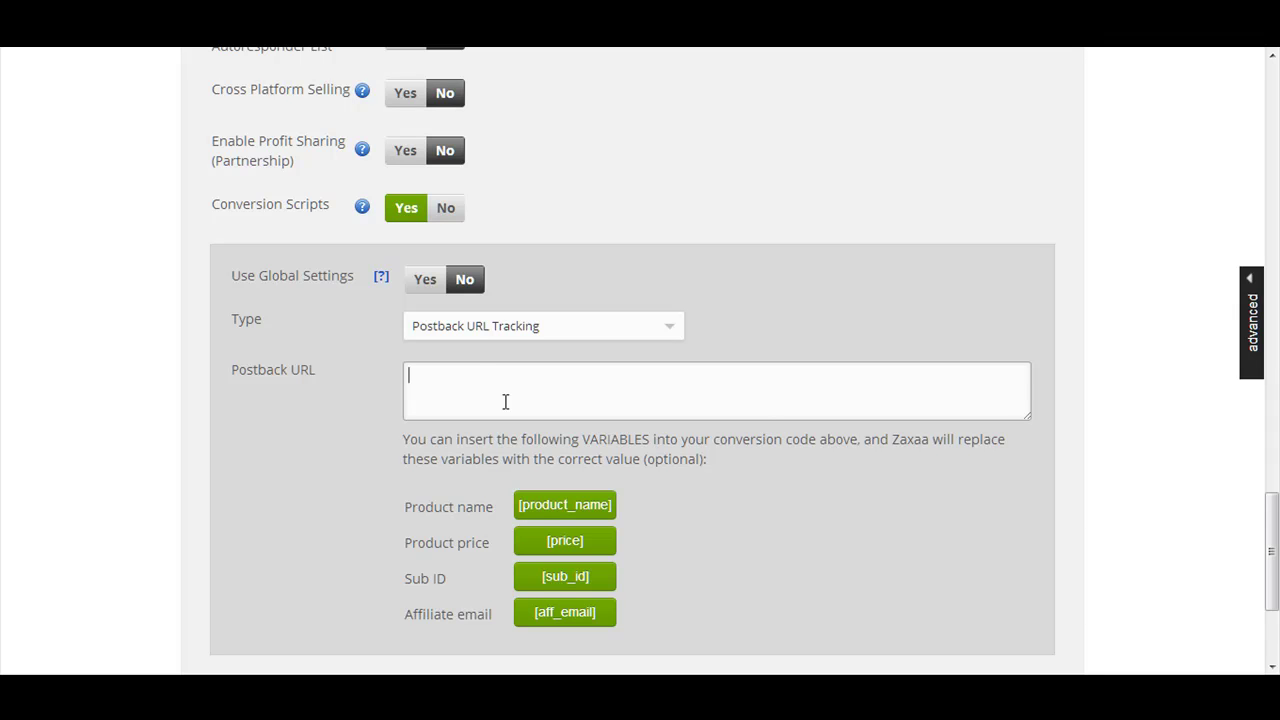
{"action": "left_click", "coordinate": [474, 332]}
{"action": "left_click", "coordinate": [468, 346]}
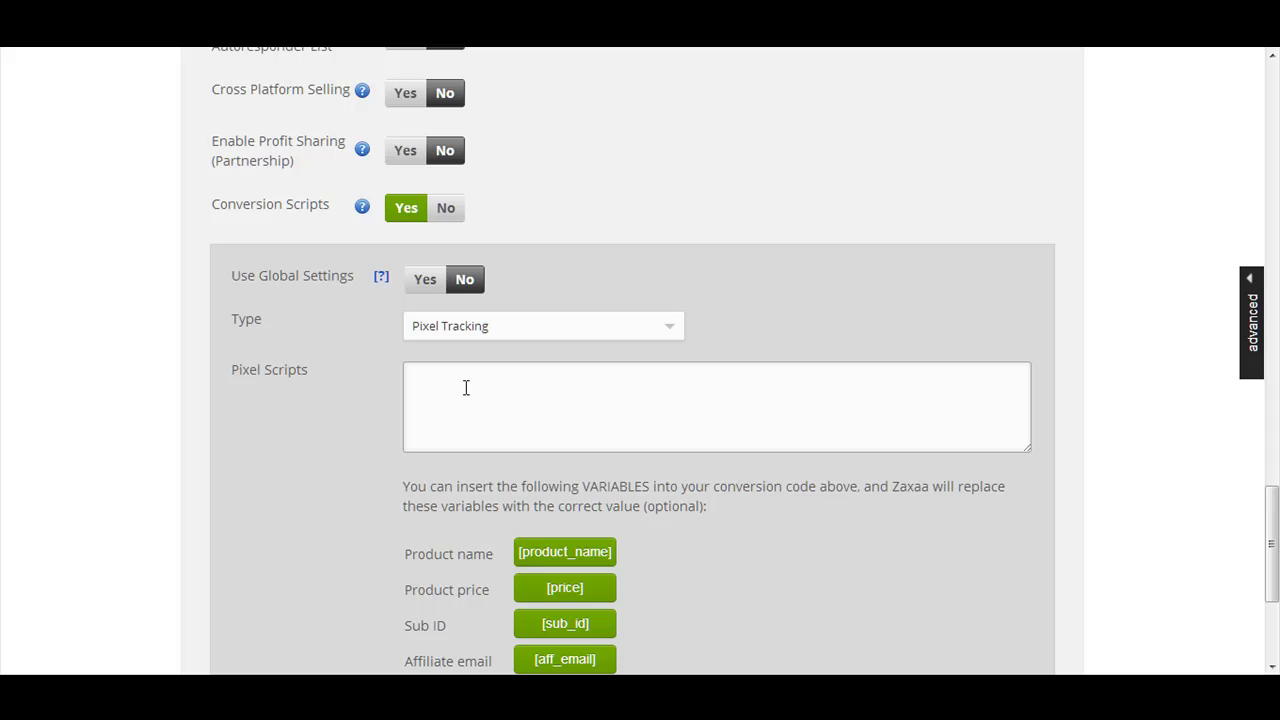
{"action": "left_click", "coordinate": [446, 326]}
{"action": "left_click", "coordinate": [443, 366]}
{"action": "left_click", "coordinate": [477, 387]}
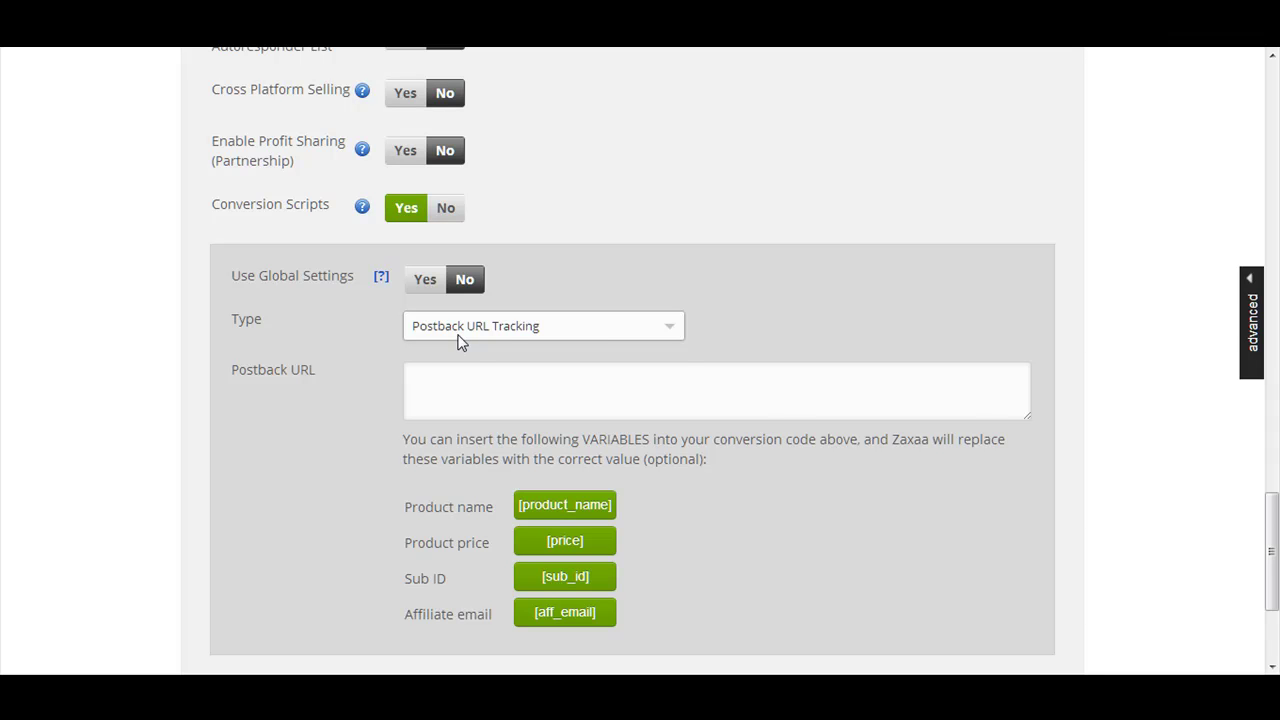
{"action": "left_click", "coordinate": [518, 330]}
{"action": "left_click", "coordinate": [452, 352]}
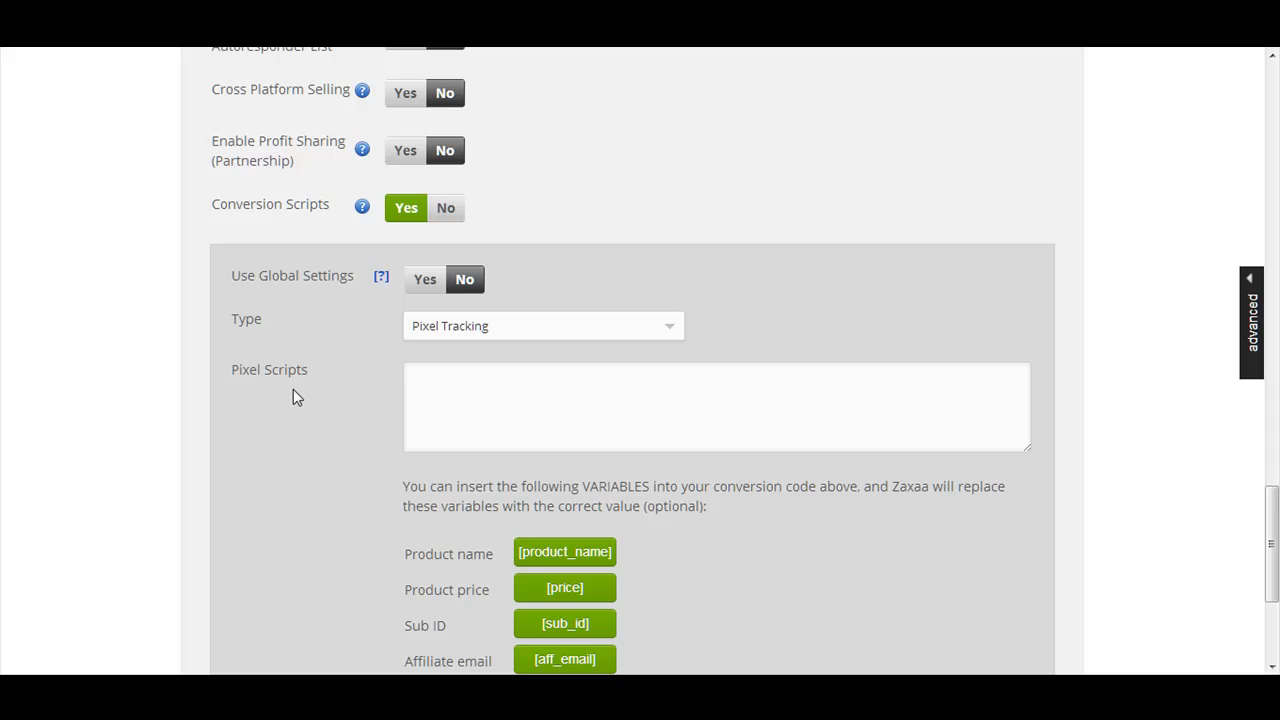
{"action": "left_click", "coordinate": [488, 338]}
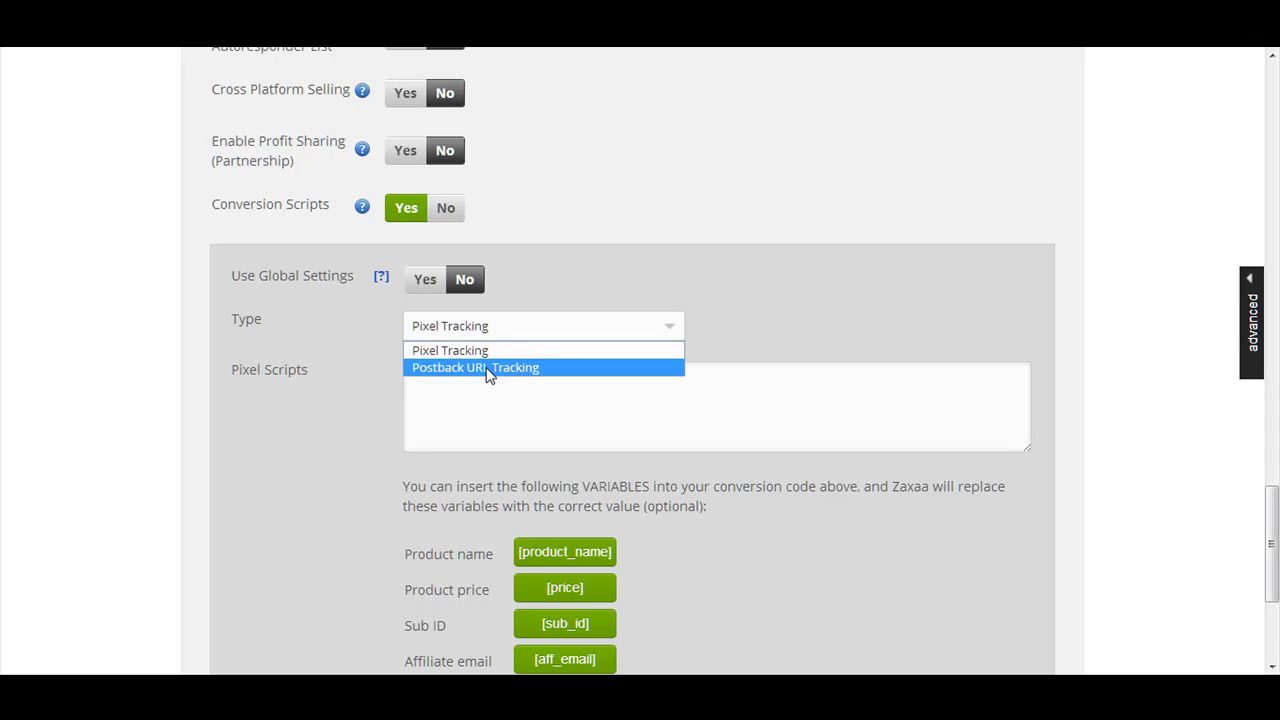
{"action": "left_click", "coordinate": [488, 368]}
{"action": "left_click", "coordinate": [446, 376]}
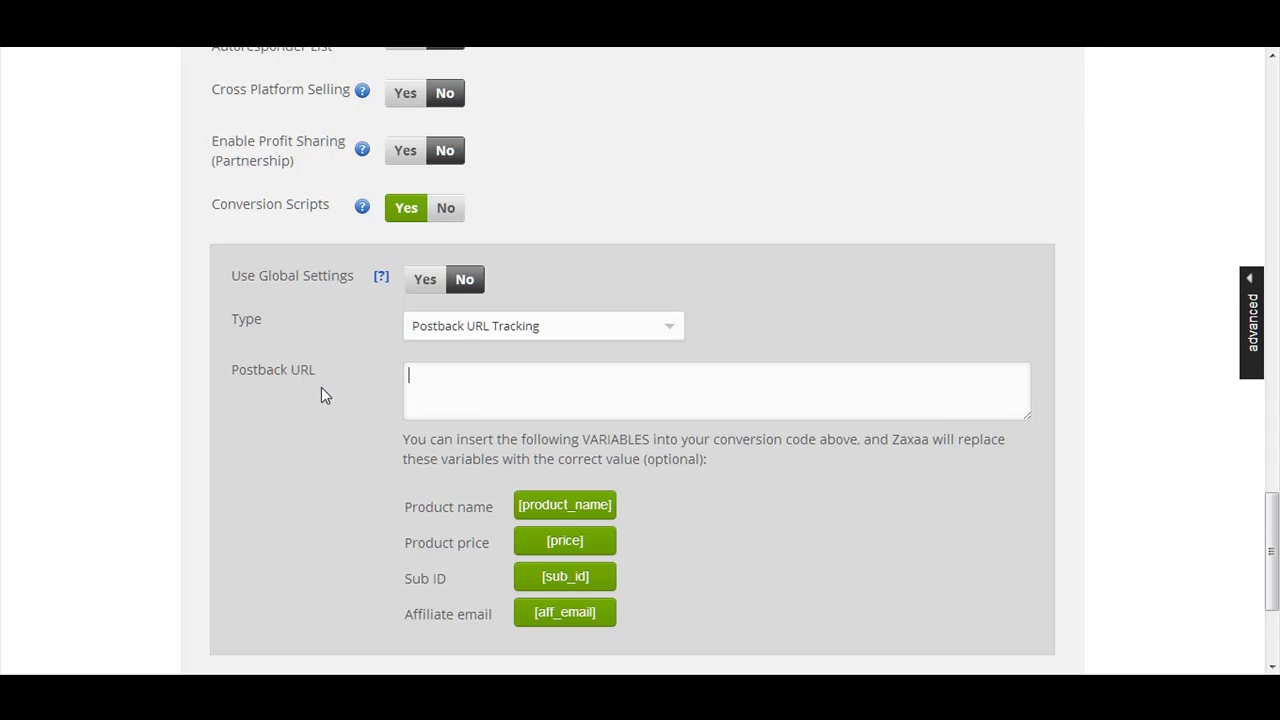
{"action": "left_click", "coordinate": [406, 376]}
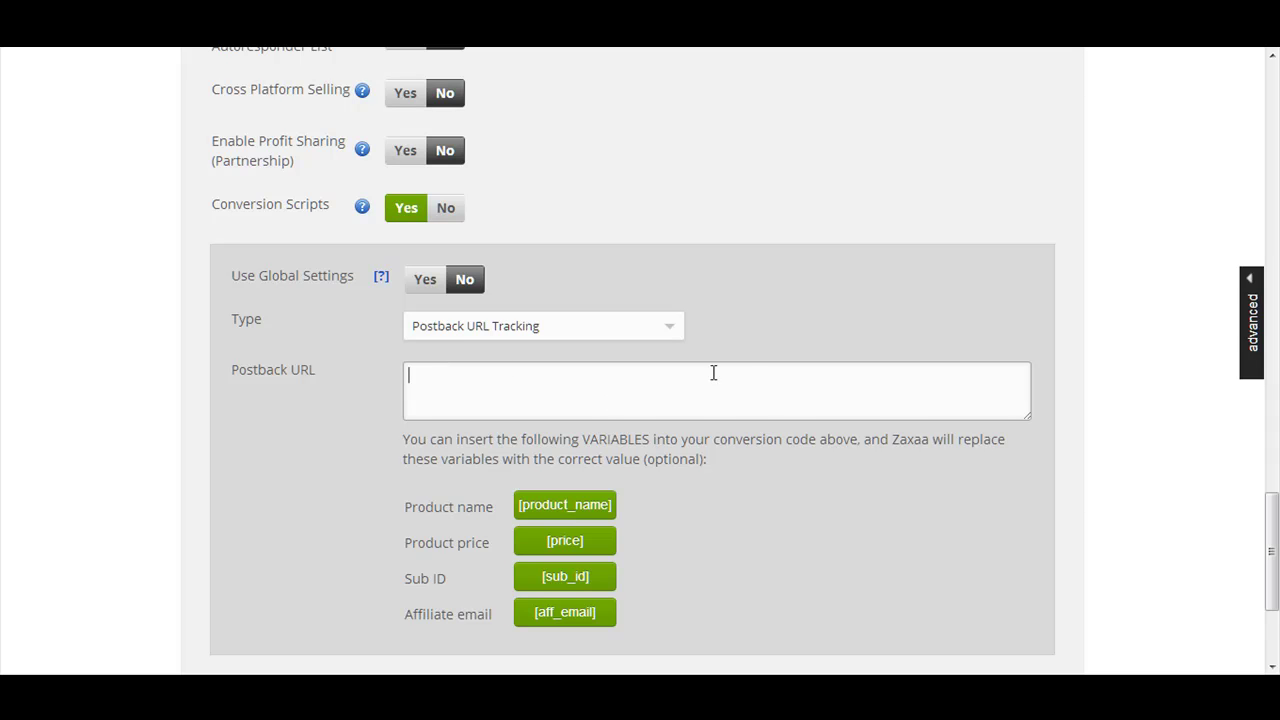
{"action": "scroll", "coordinate": [751, 372], "scroll_direction": "up", "scroll_amount": 2}
{"action": "scroll", "coordinate": [751, 377], "scroll_direction": "down", "scroll_amount": 1}
{"action": "scroll", "coordinate": [751, 375], "scroll_direction": "down", "scroll_amount": 1}
{"action": "scroll", "coordinate": [751, 372], "scroll_direction": "up", "scroll_amount": 2}
{"action": "scroll", "coordinate": [540, 380], "scroll_direction": "up", "scroll_amount": 5}
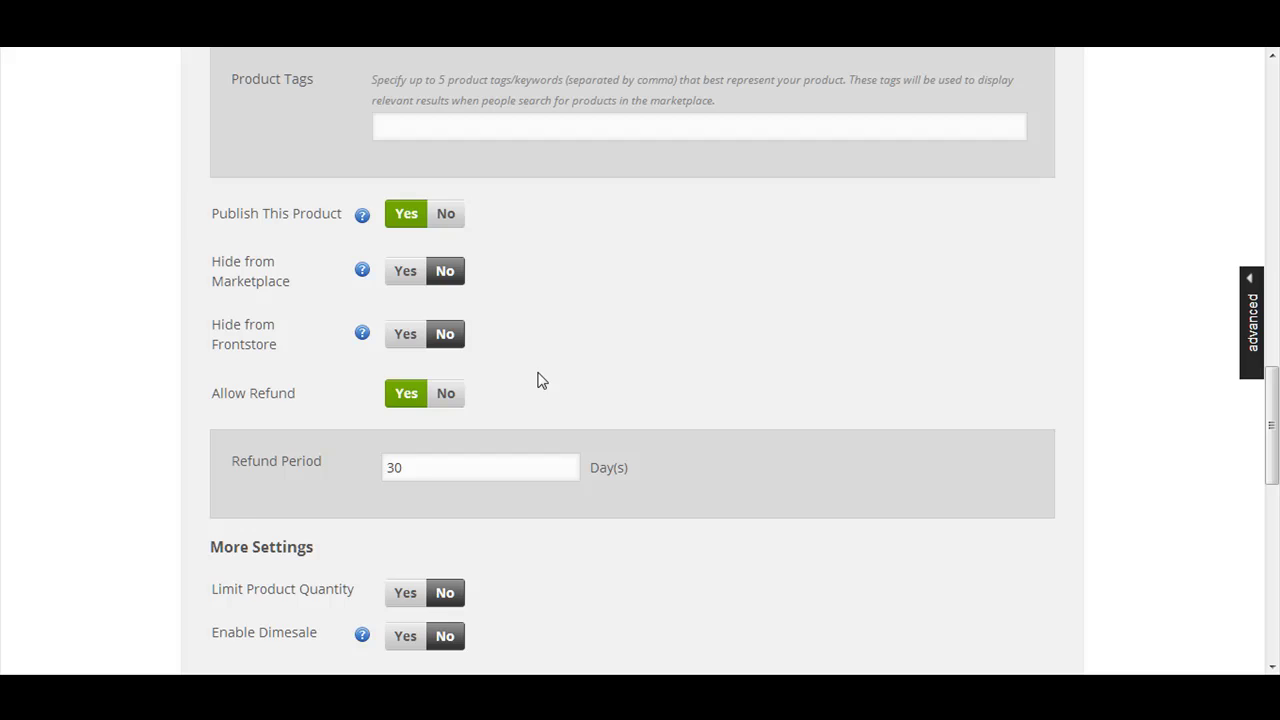
{"action": "scroll", "coordinate": [540, 380], "scroll_direction": "up", "scroll_amount": 15}
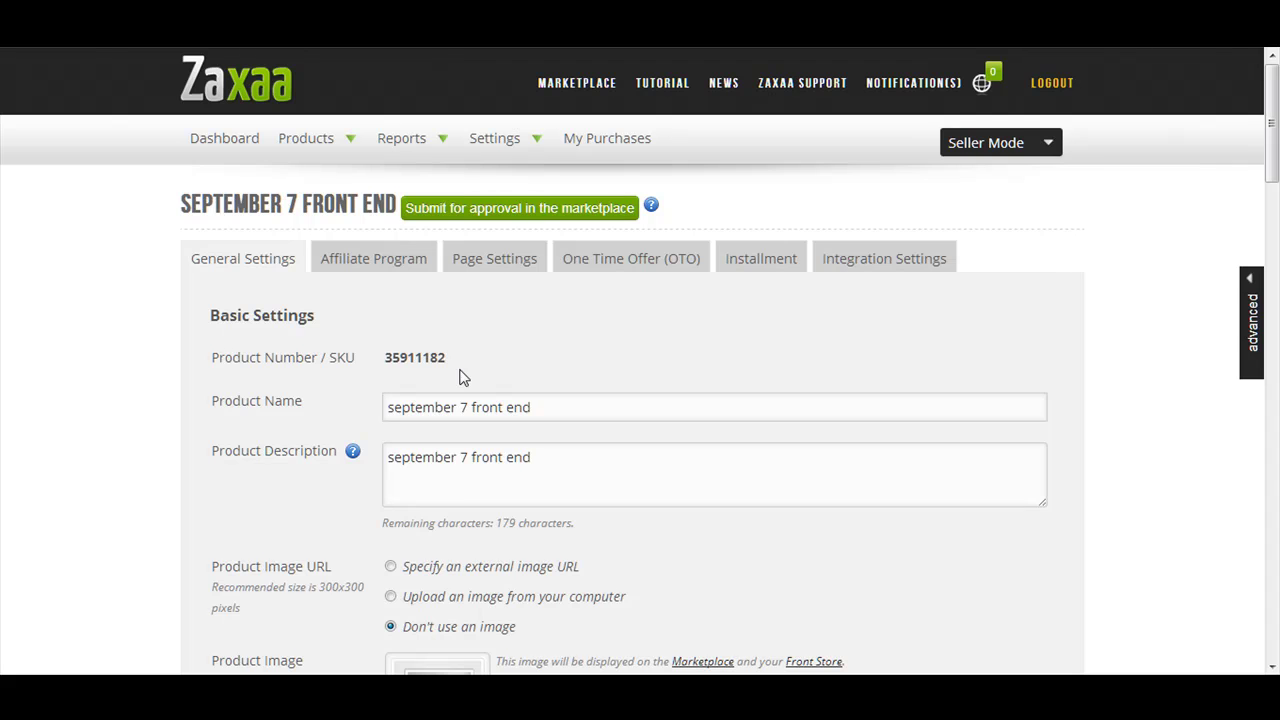
{"action": "scroll", "coordinate": [462, 377], "scroll_direction": "down", "scroll_amount": 8}
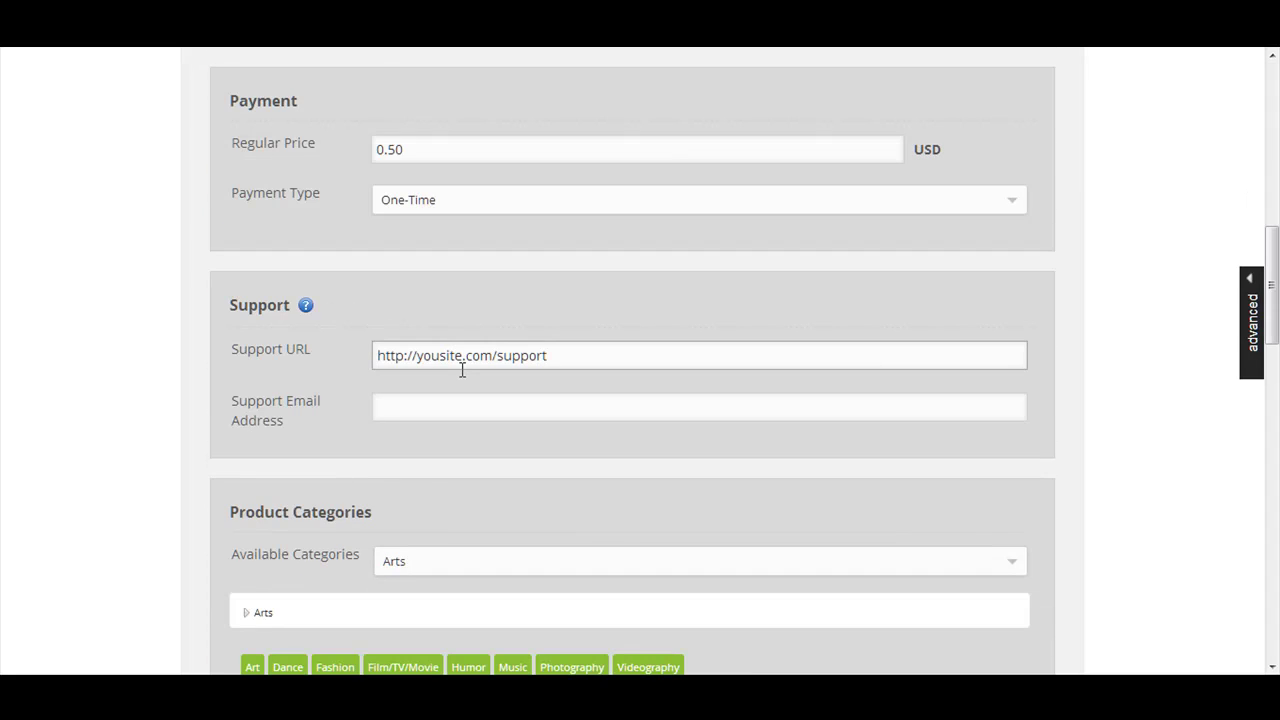
{"action": "scroll", "coordinate": [462, 370], "scroll_direction": "down", "scroll_amount": 8}
{"action": "scroll", "coordinate": [462, 377], "scroll_direction": "down", "scroll_amount": 4}
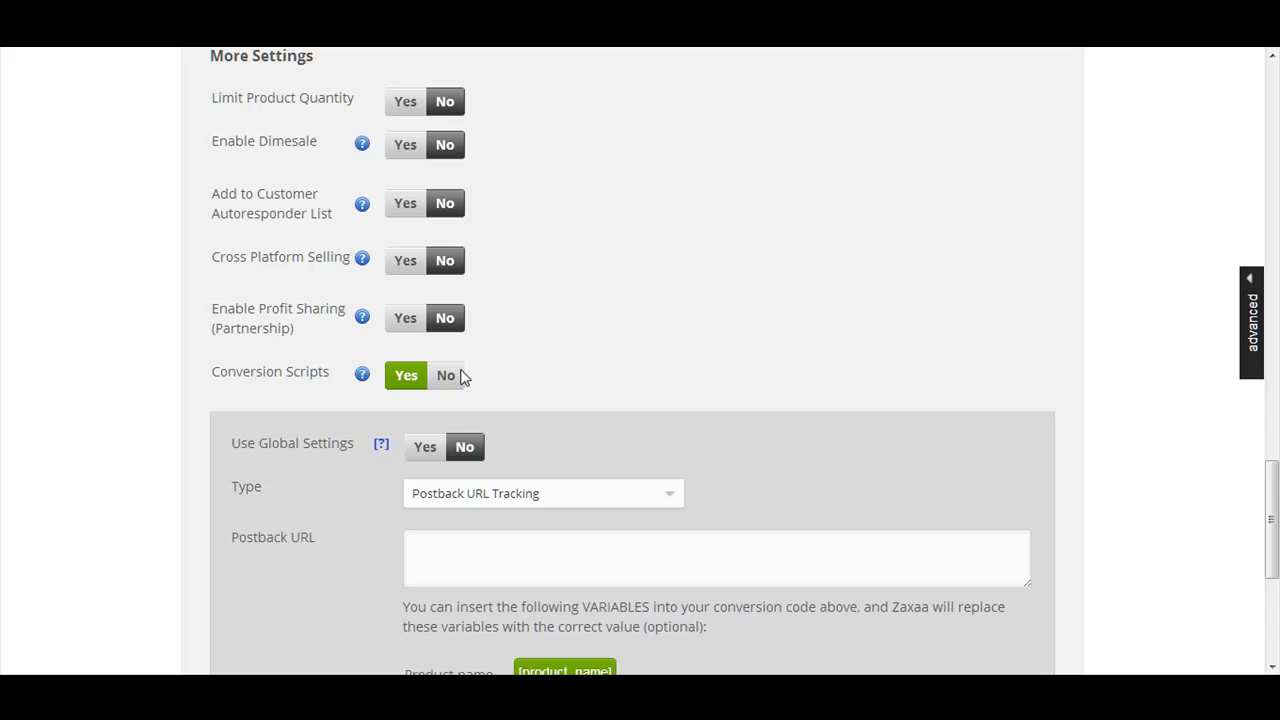
{"action": "scroll", "coordinate": [464, 372], "scroll_direction": "down", "scroll_amount": 2}
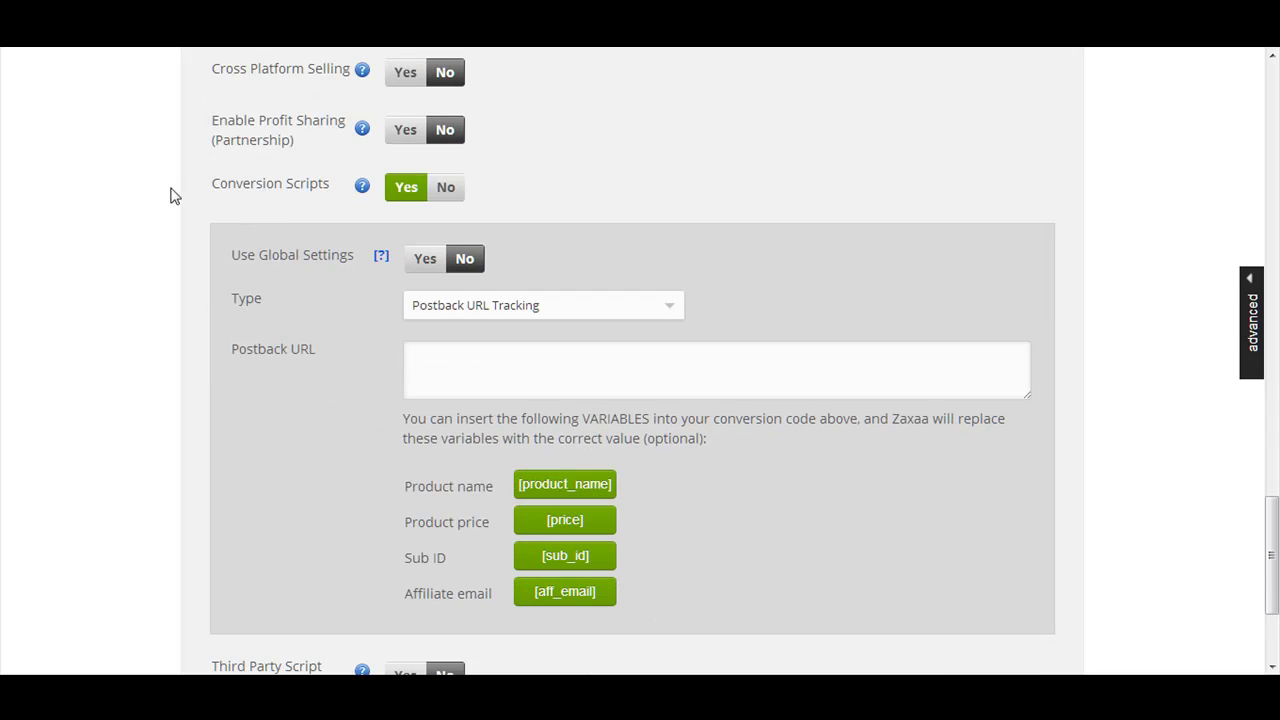
{"action": "left_click", "coordinate": [463, 314]}
{"action": "left_click", "coordinate": [470, 363]}
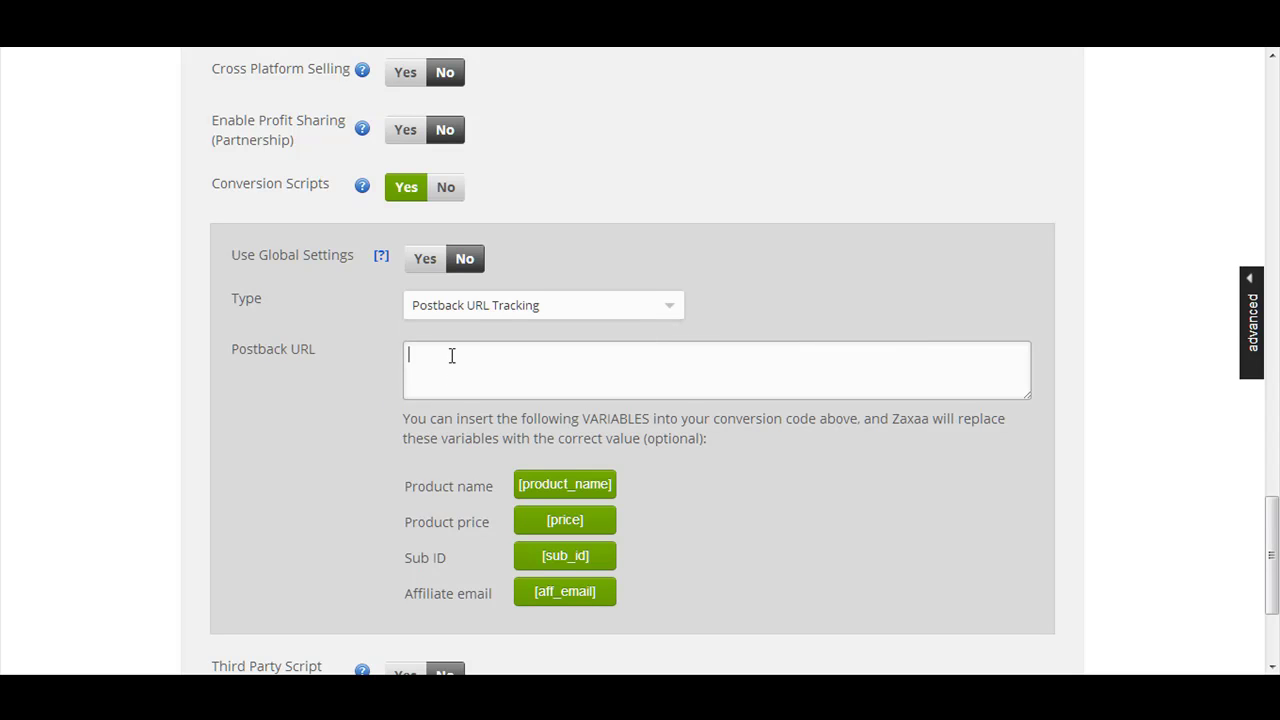
{"action": "scroll", "coordinate": [452, 356], "scroll_direction": "down", "scroll_amount": 2}
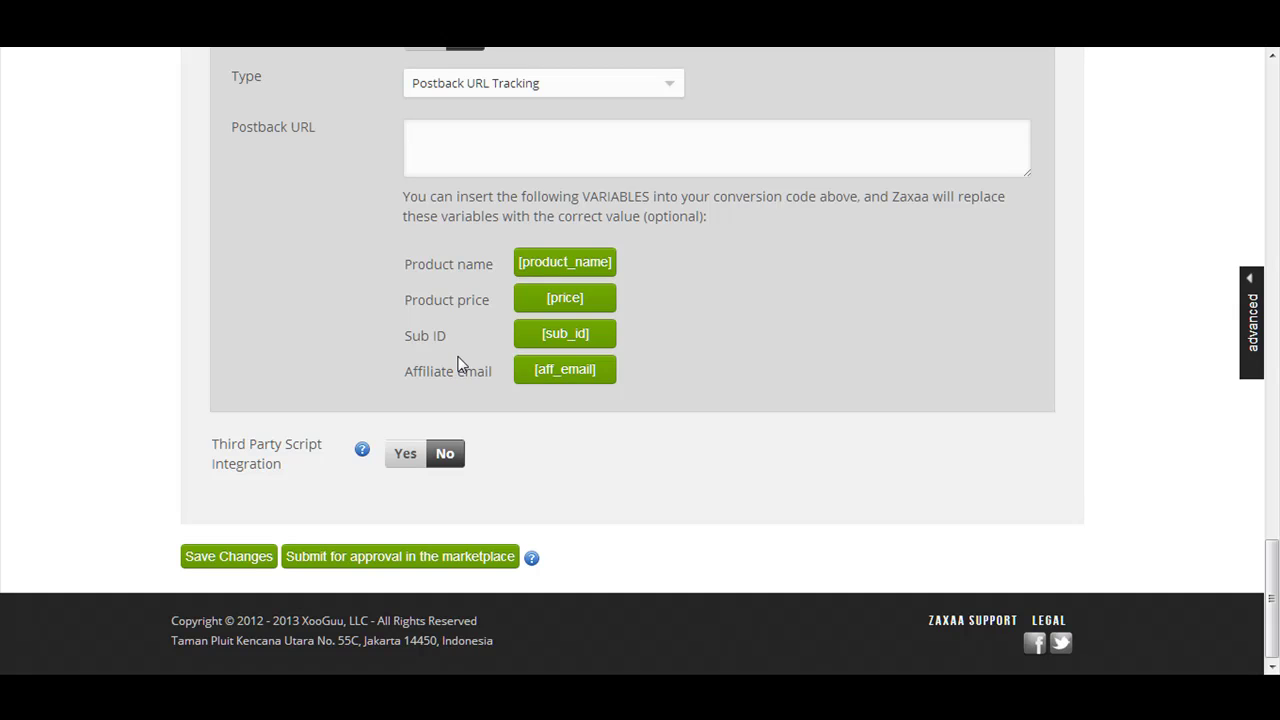